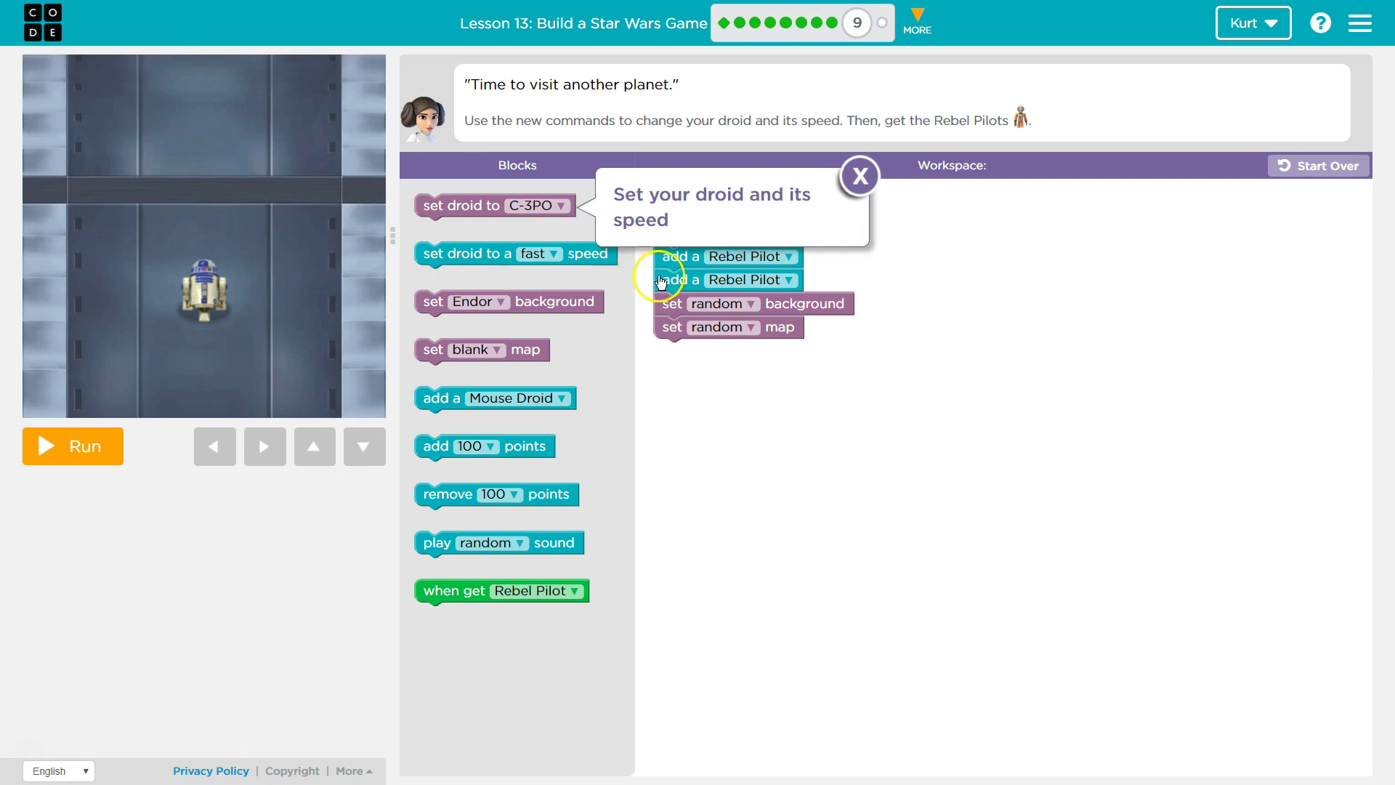
Close the 'Set your droid and its speed' hint to reveal the starter Rebel Pilot program
click(862, 177)
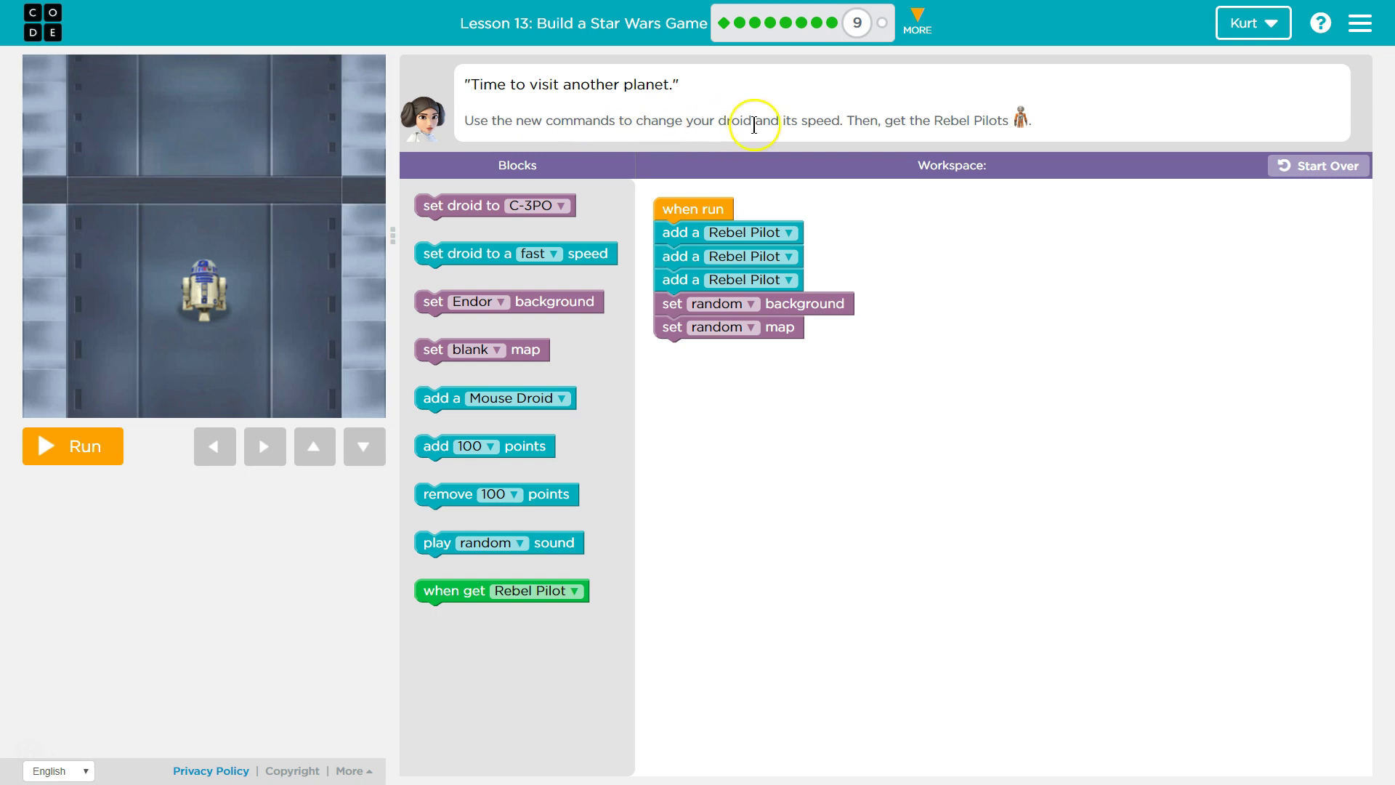
Add 'set droid to C-3PO' and 'set droid to a fast speed' blocks below 'set random map'
drag(477, 204, 732, 353)
click(773, 349)
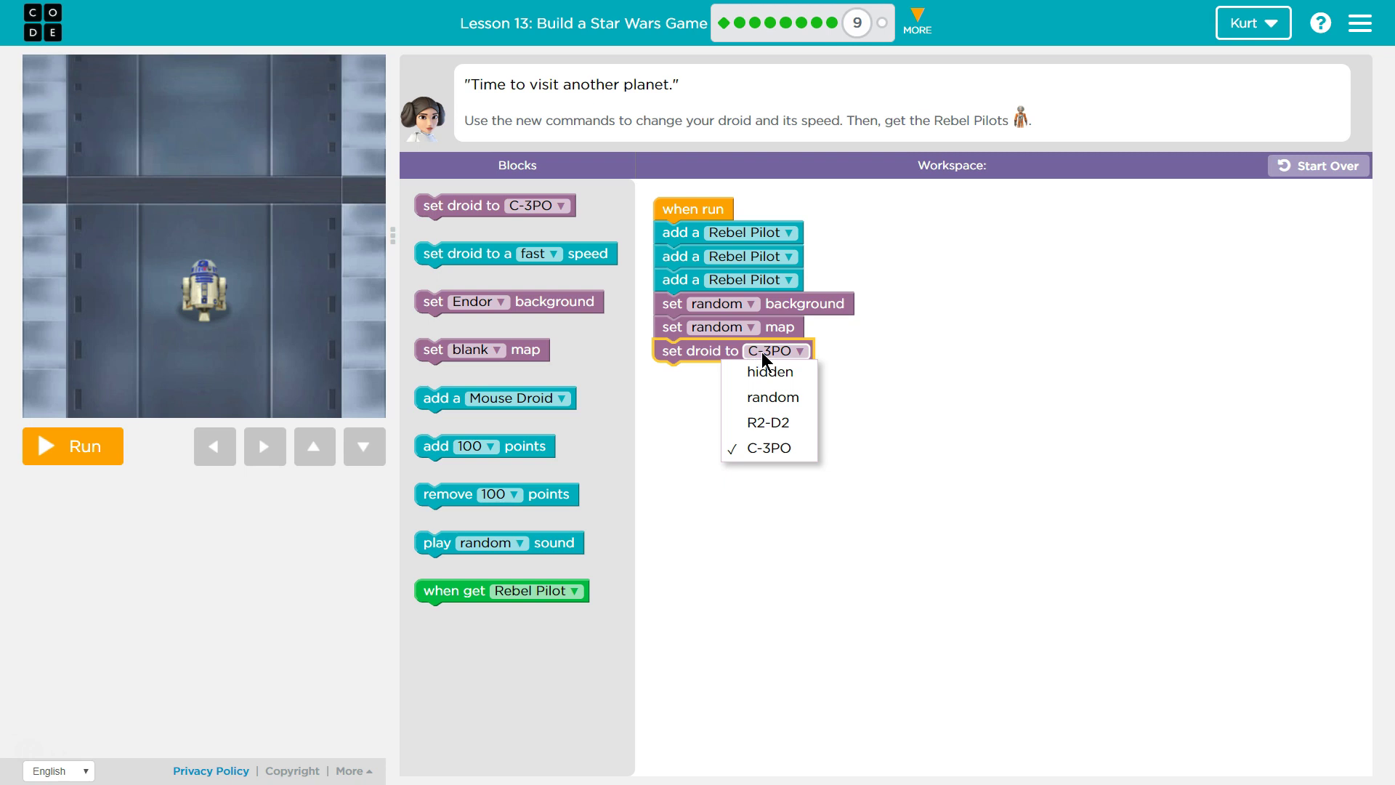
click(710, 351)
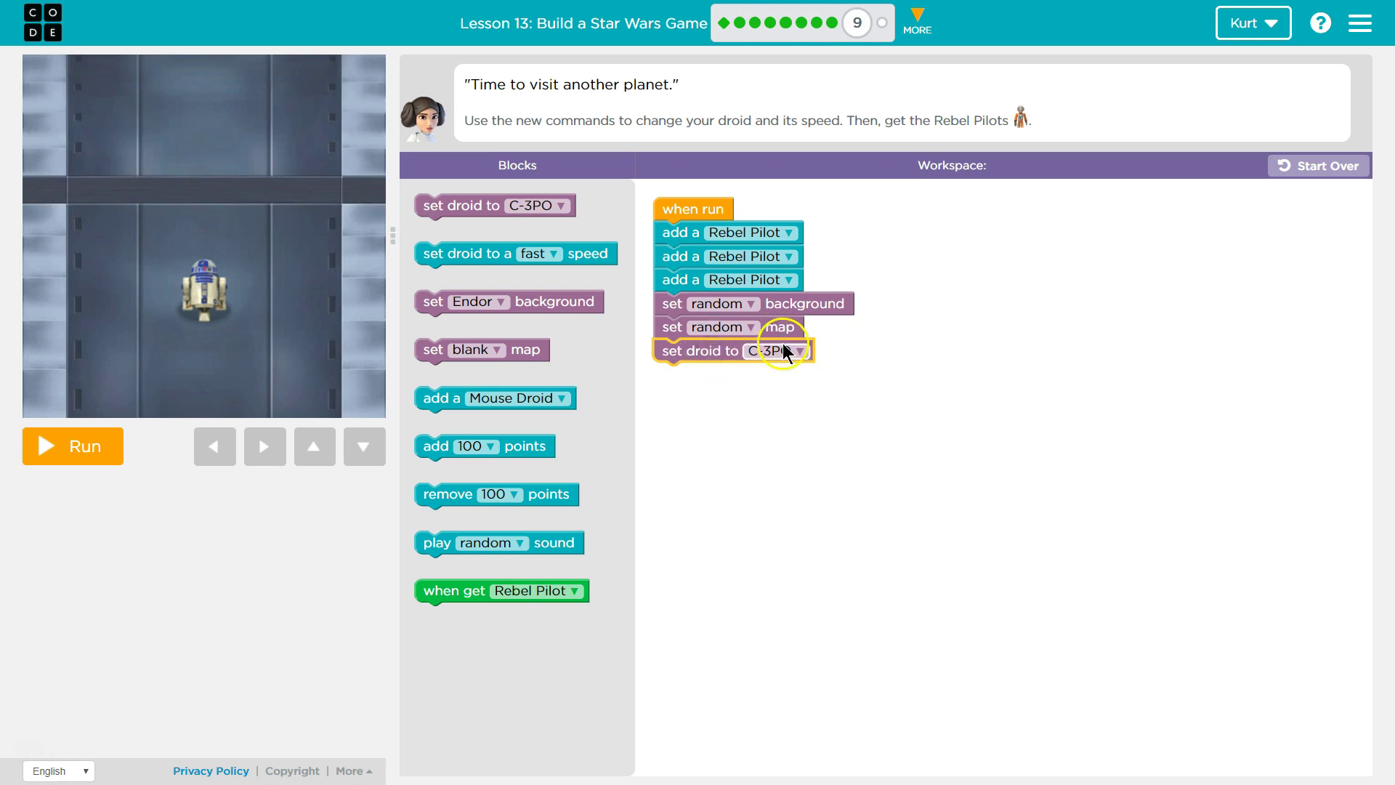
click(774, 349)
click(722, 350)
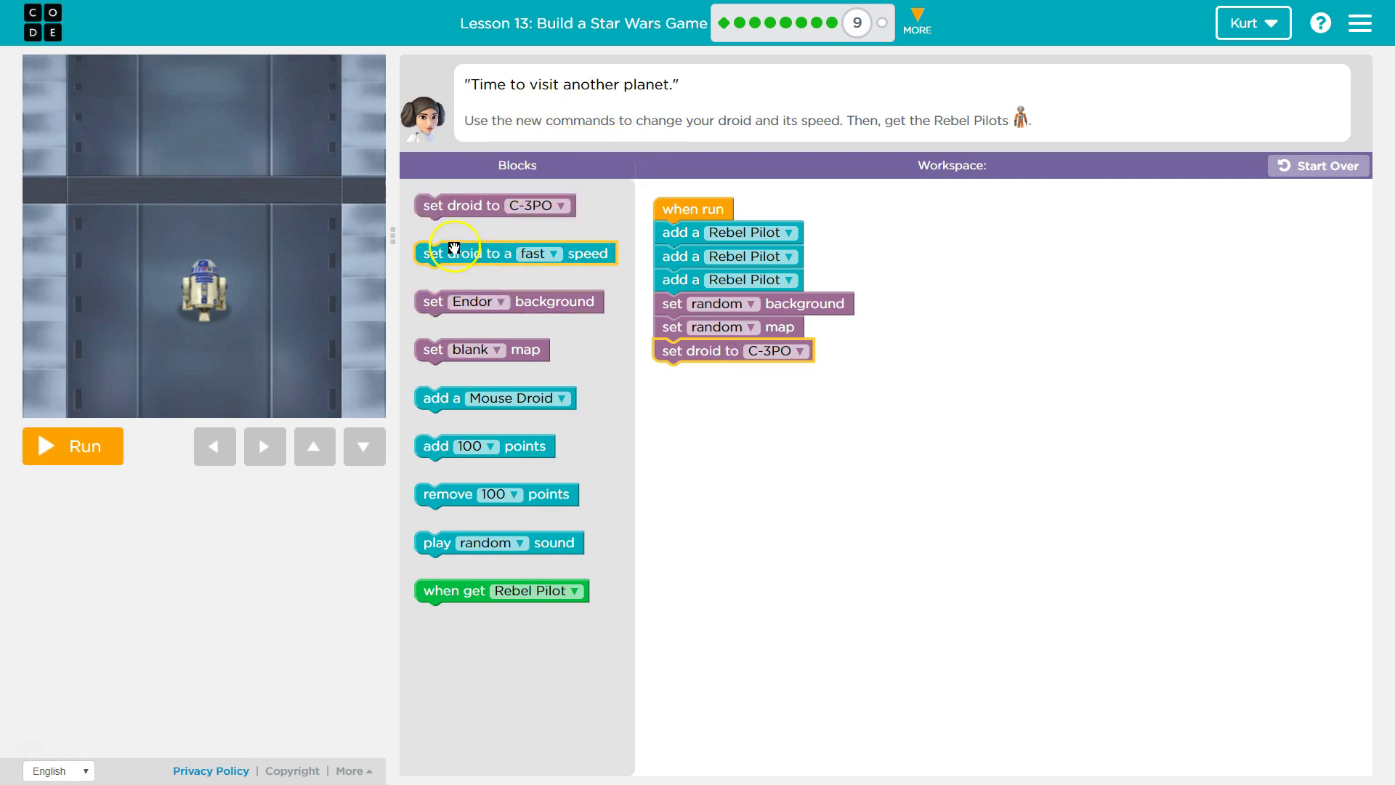
drag(454, 254, 693, 374)
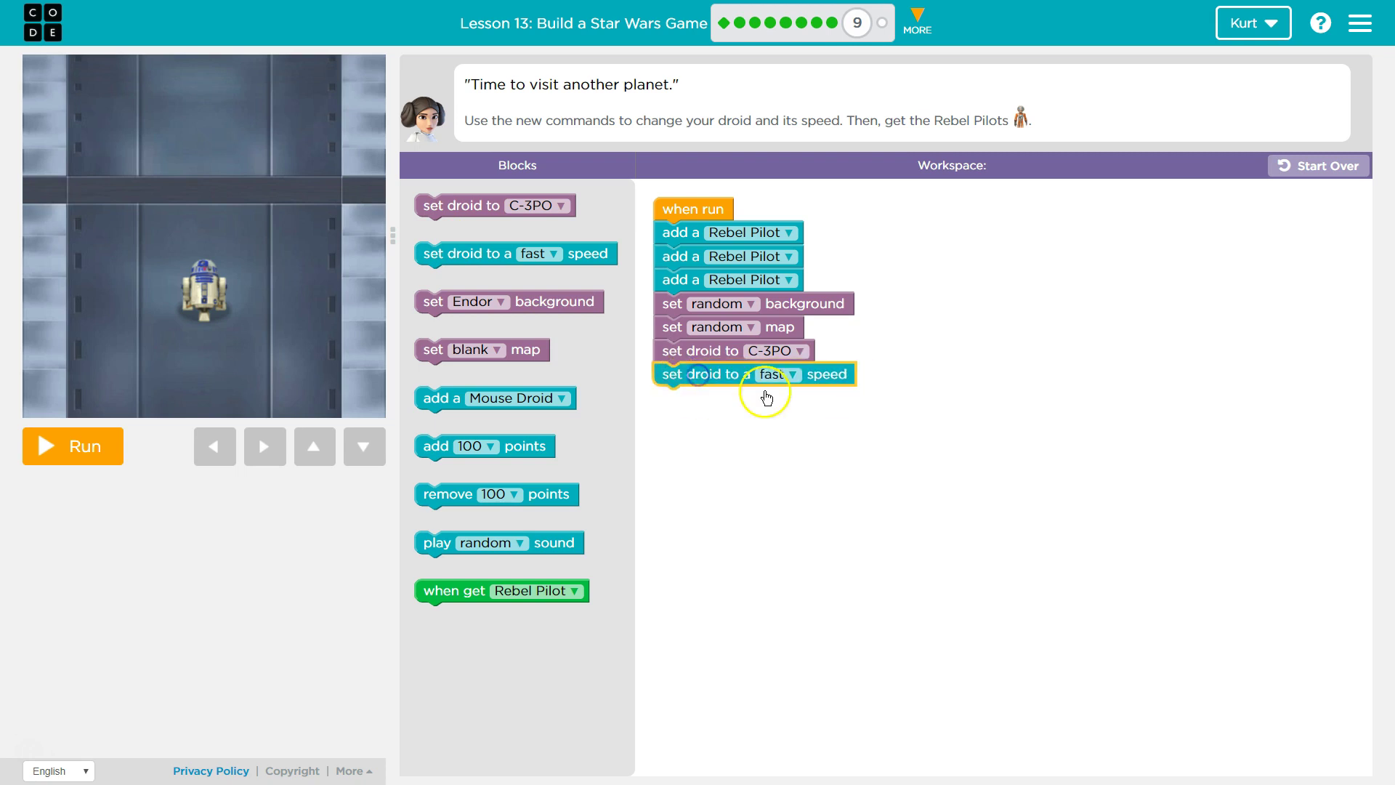
click(773, 373)
Keep the fast speed, run the game, and steer C-3PO toward the top-left
click(801, 476)
click(68, 443)
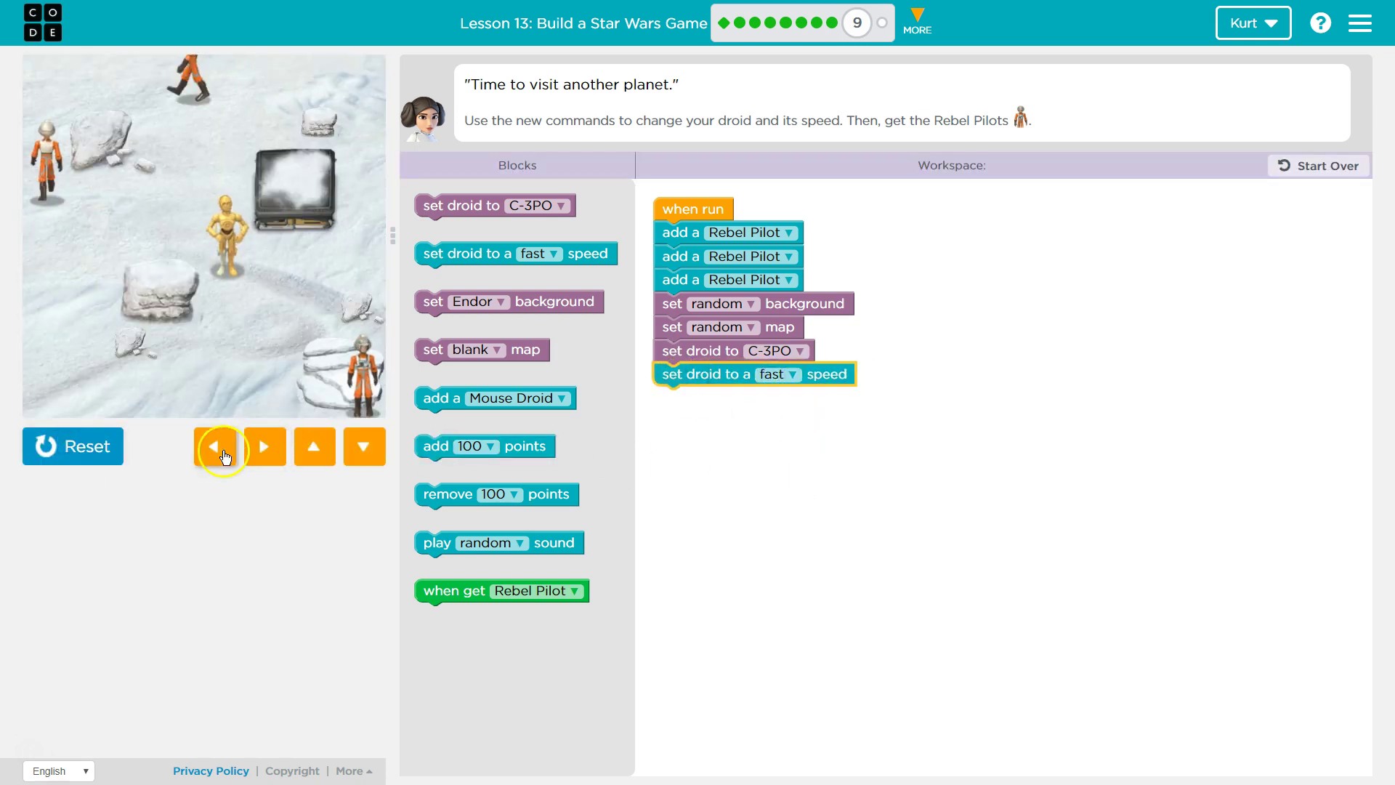
click(216, 446)
click(314, 445)
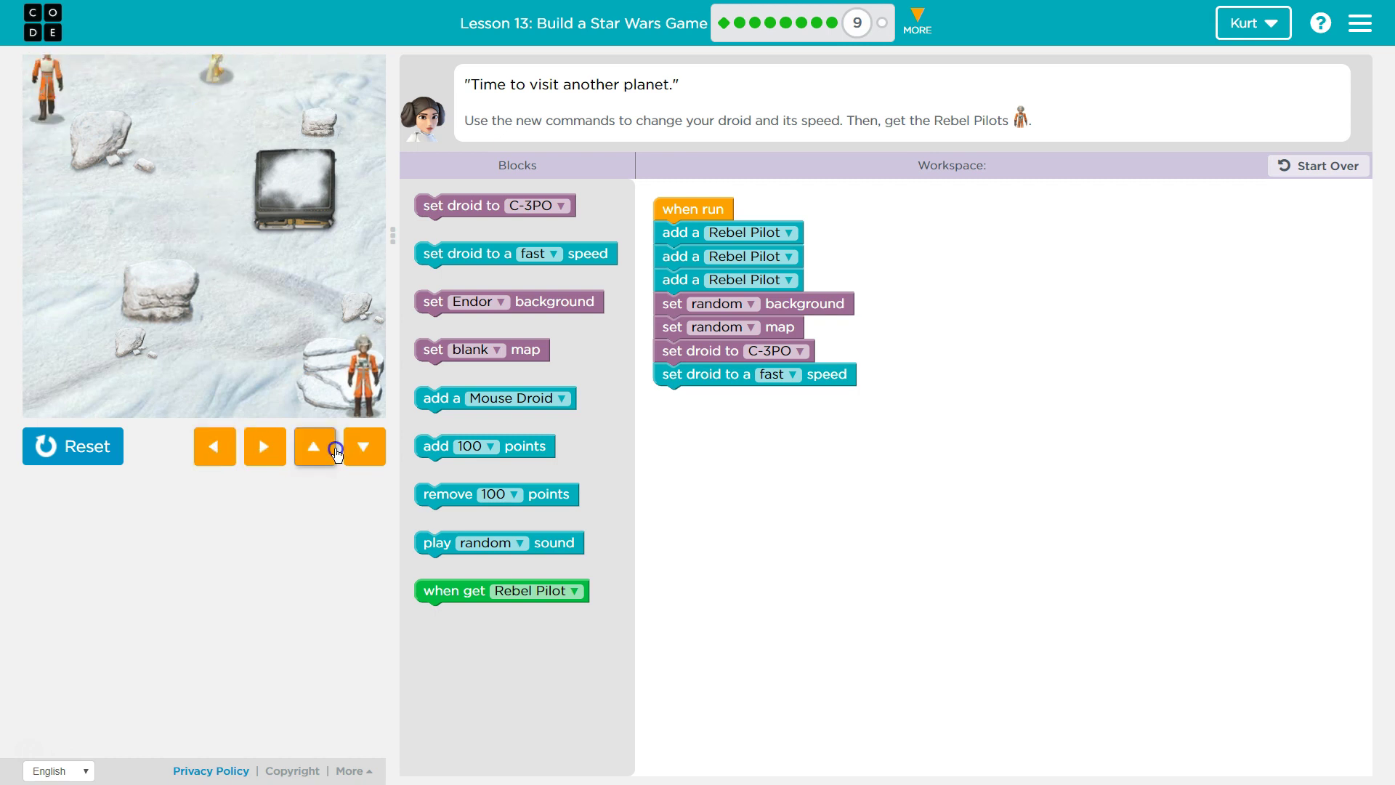
click(265, 446)
click(217, 445)
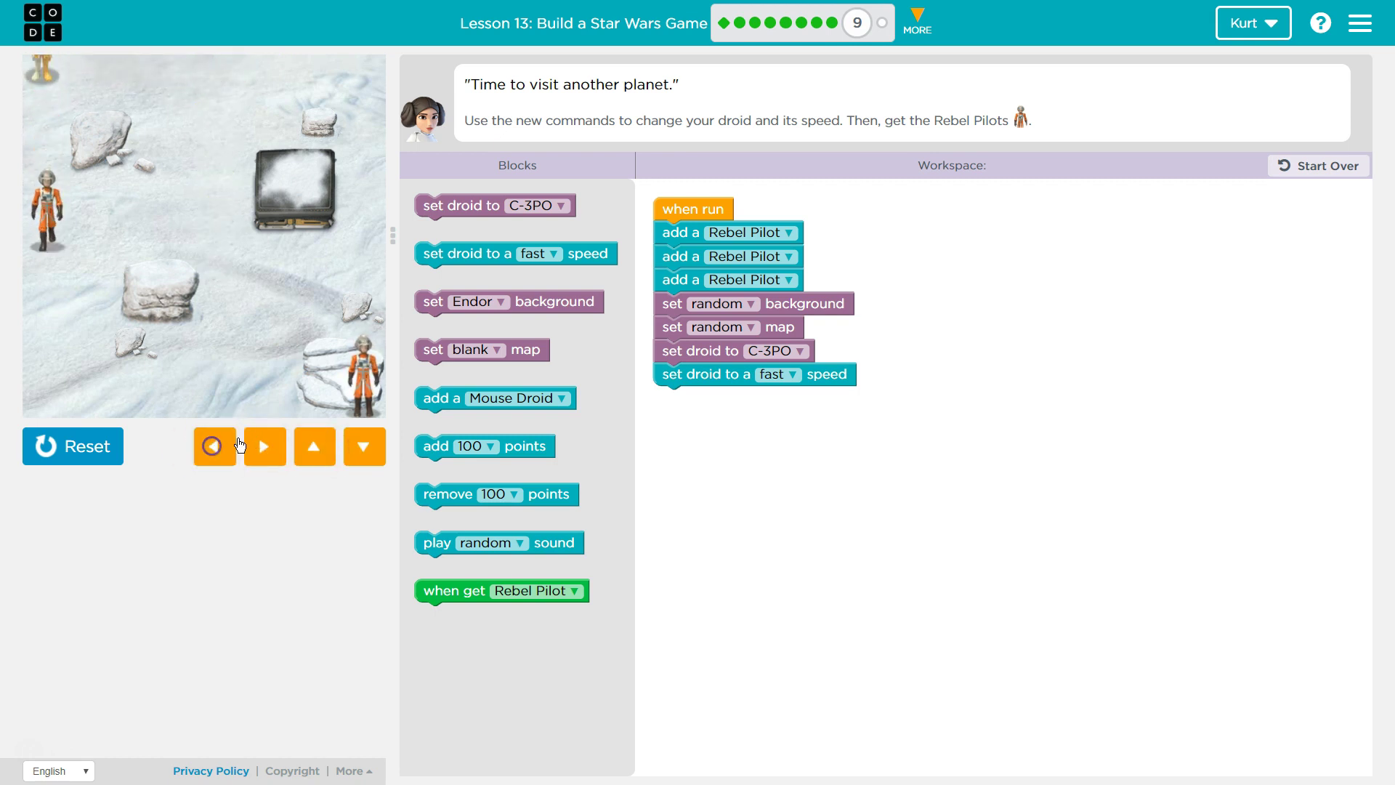
Steer C-3PO to the bottom-left, then toward the middle and the right edge
click(362, 446)
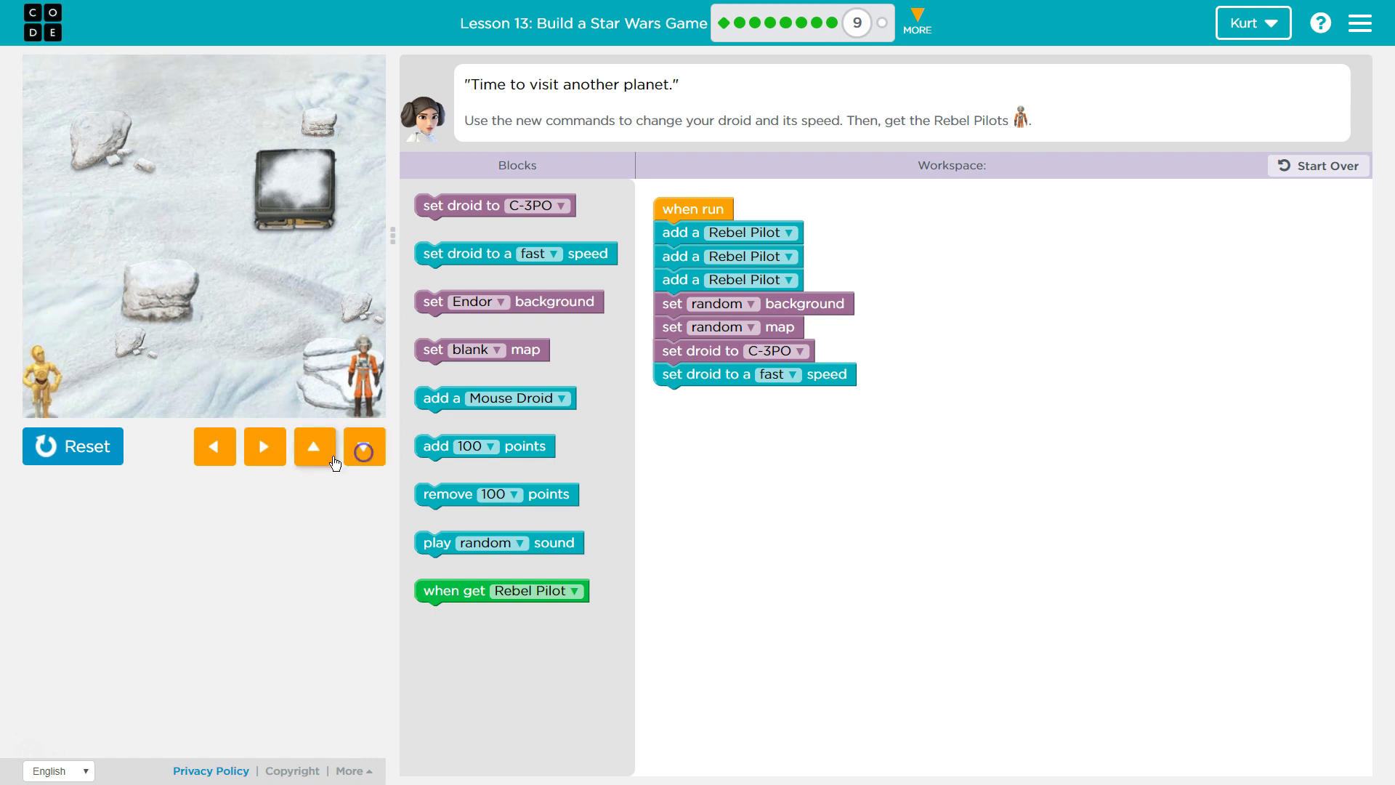
click(264, 448)
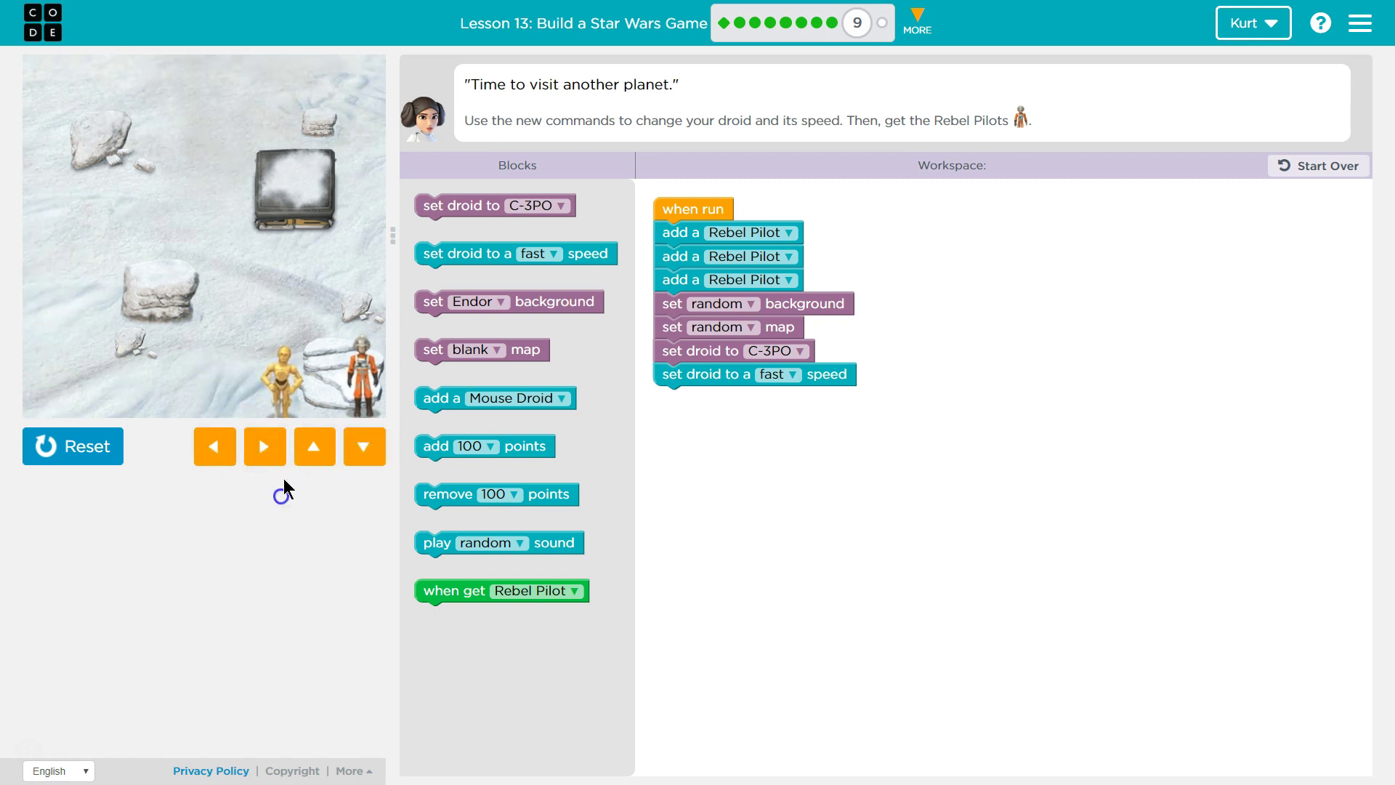
click(312, 446)
click(362, 445)
click(267, 458)
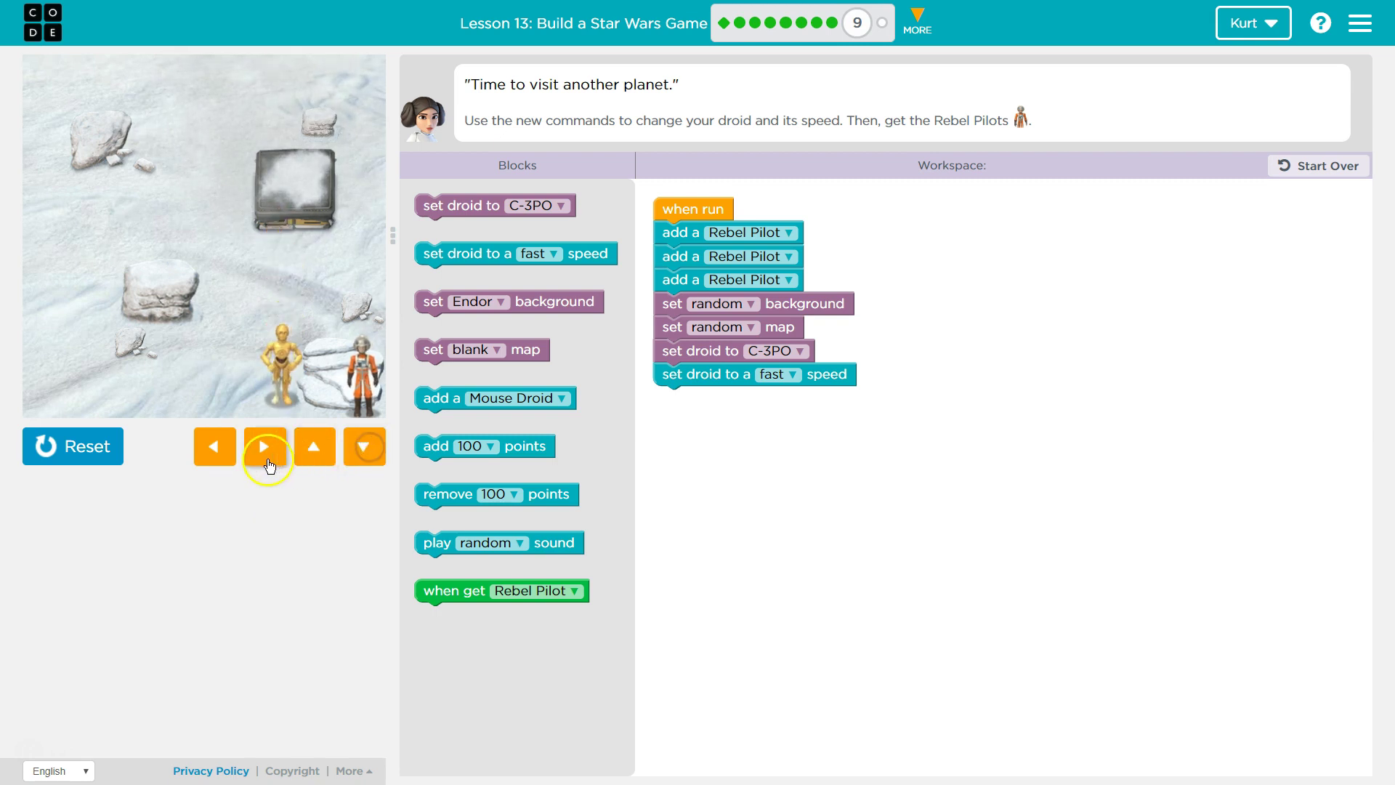
click(313, 446)
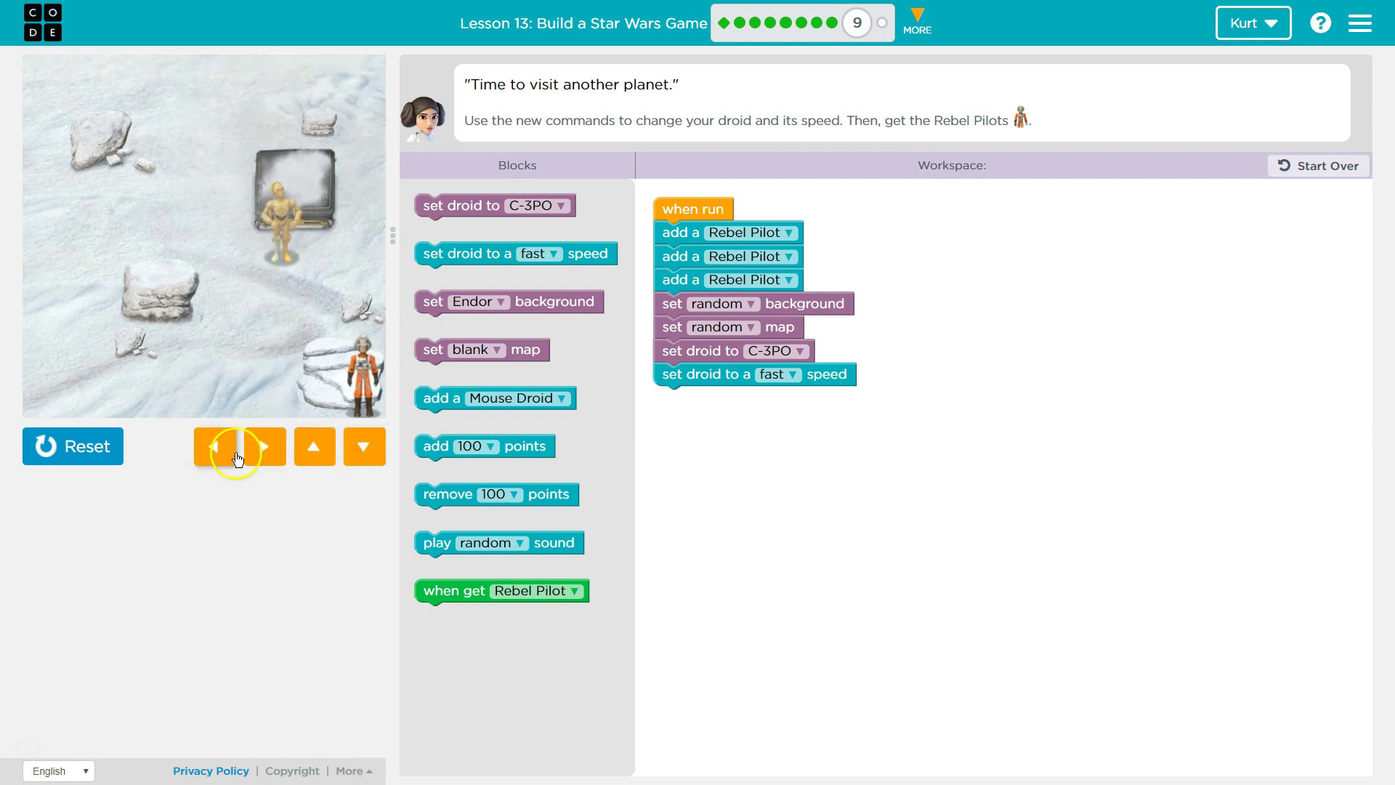
click(264, 447)
click(363, 445)
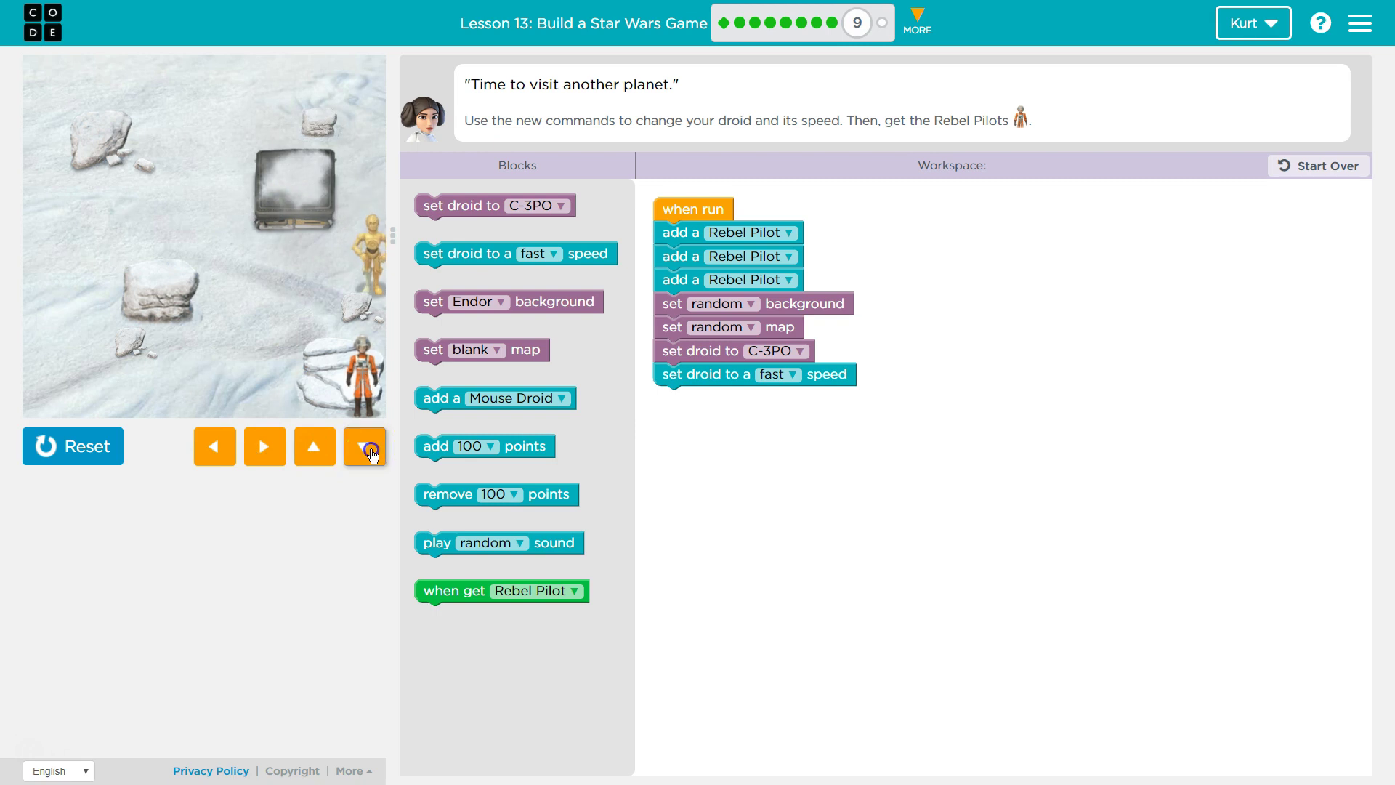
Guide C-3PO back toward the centre and keep it near the Rebel Pilot
click(214, 446)
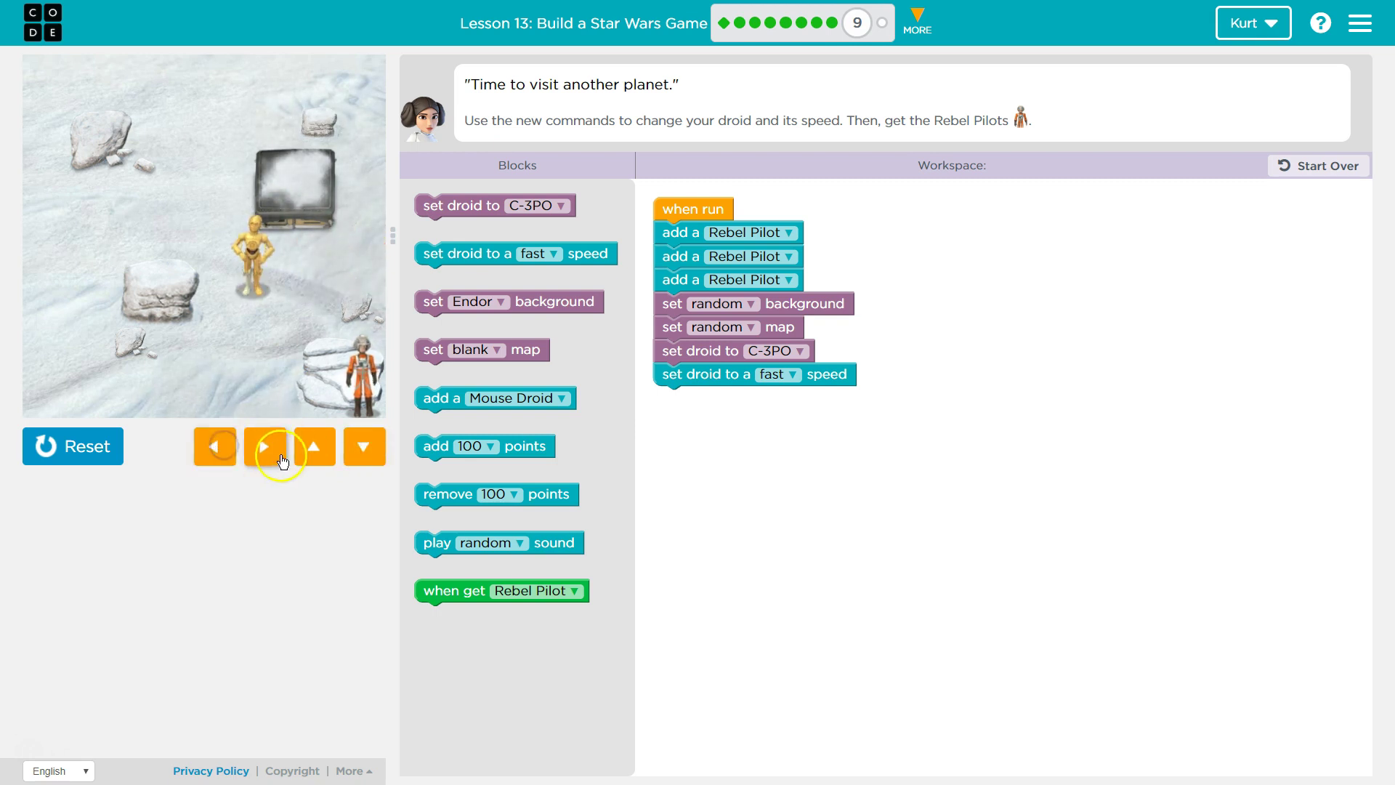
click(363, 447)
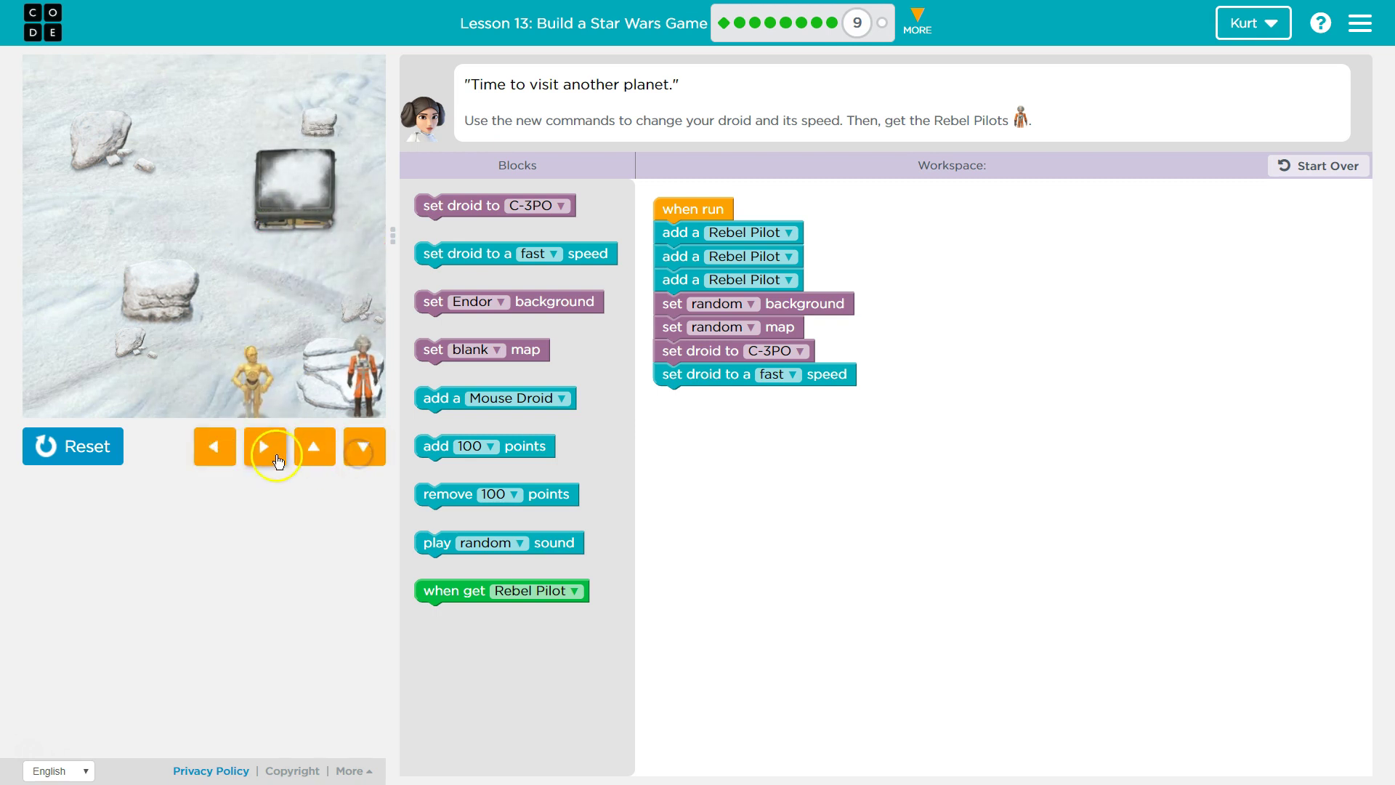
click(263, 447)
click(272, 454)
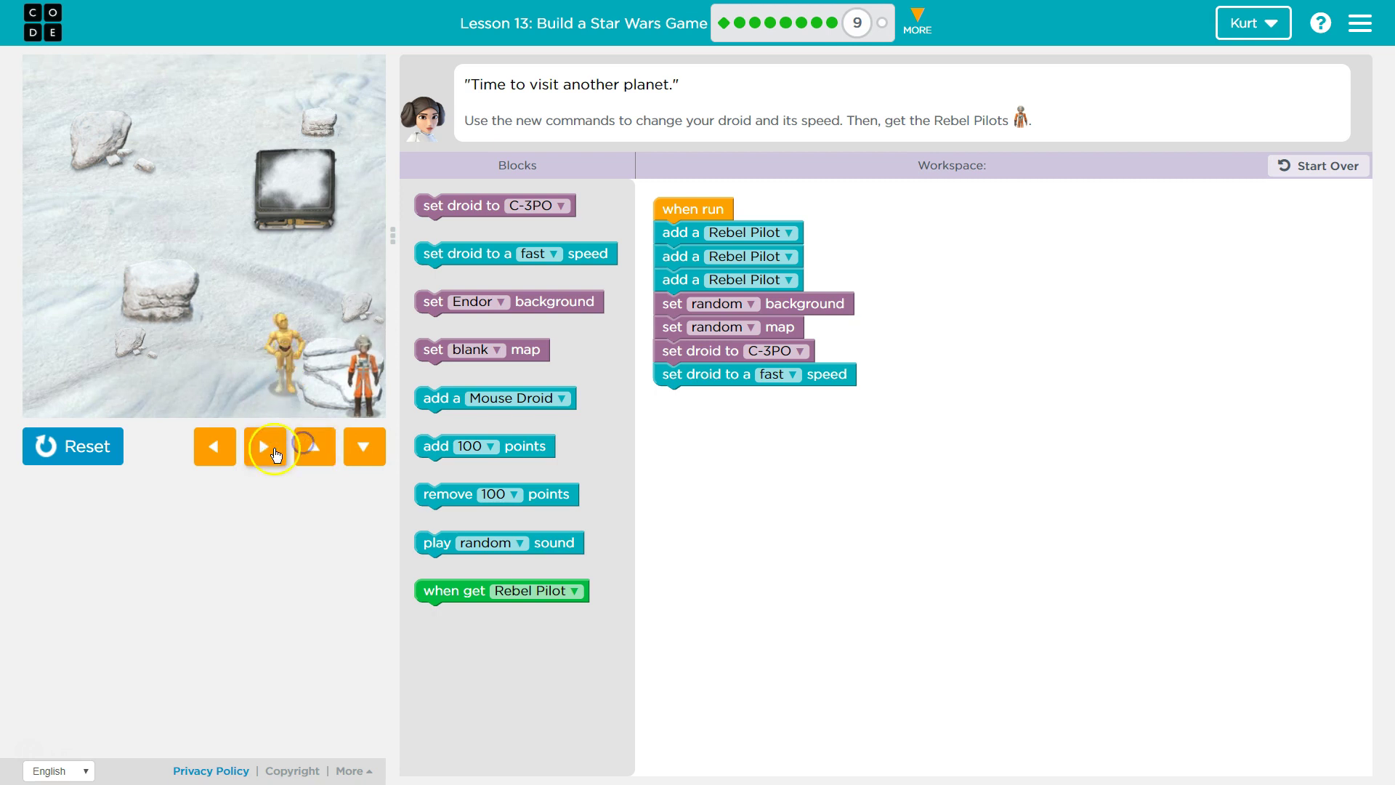
click(314, 445)
click(363, 446)
click(264, 447)
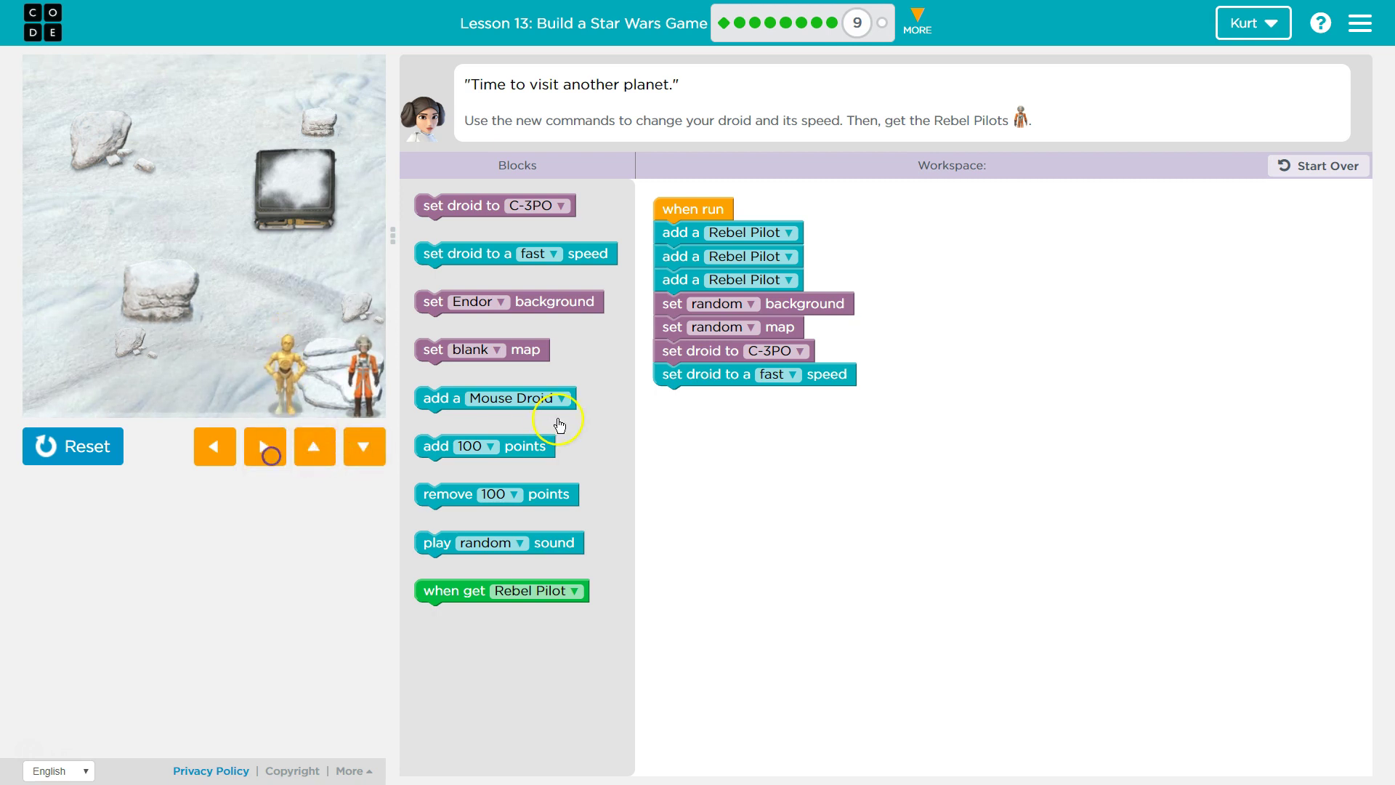
click(771, 375)
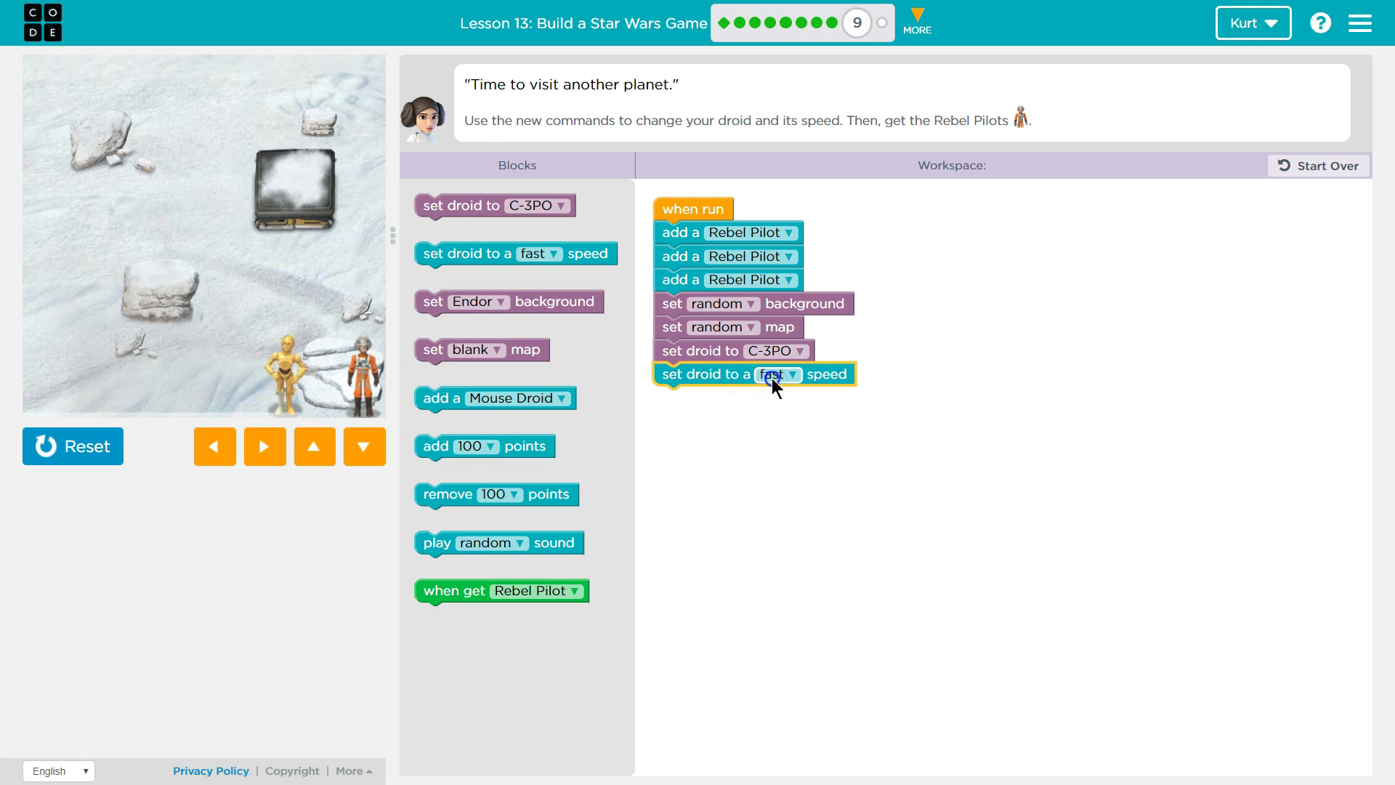
Reset and rerun the game, then move C-3PO left and up toward the top-left
click(772, 377)
click(109, 439)
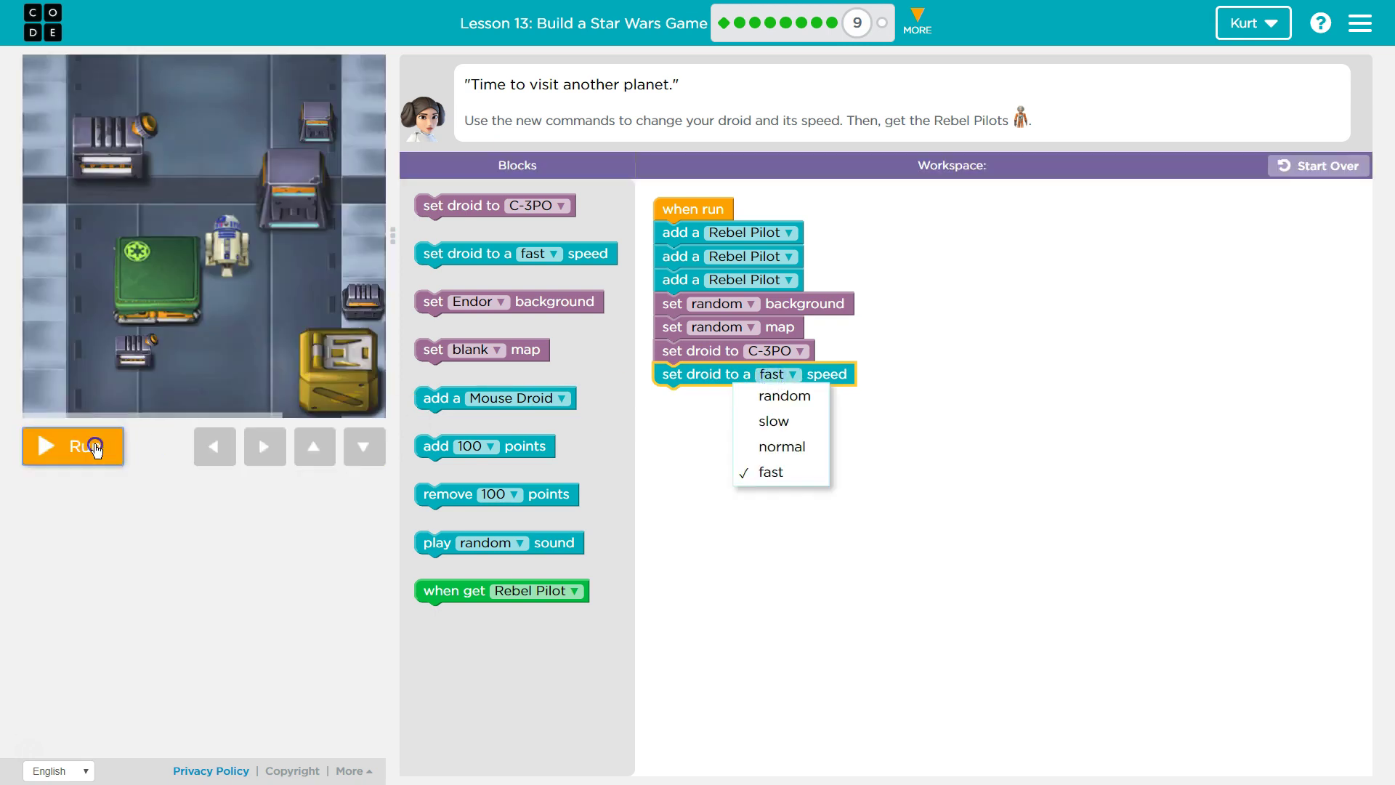
click(93, 446)
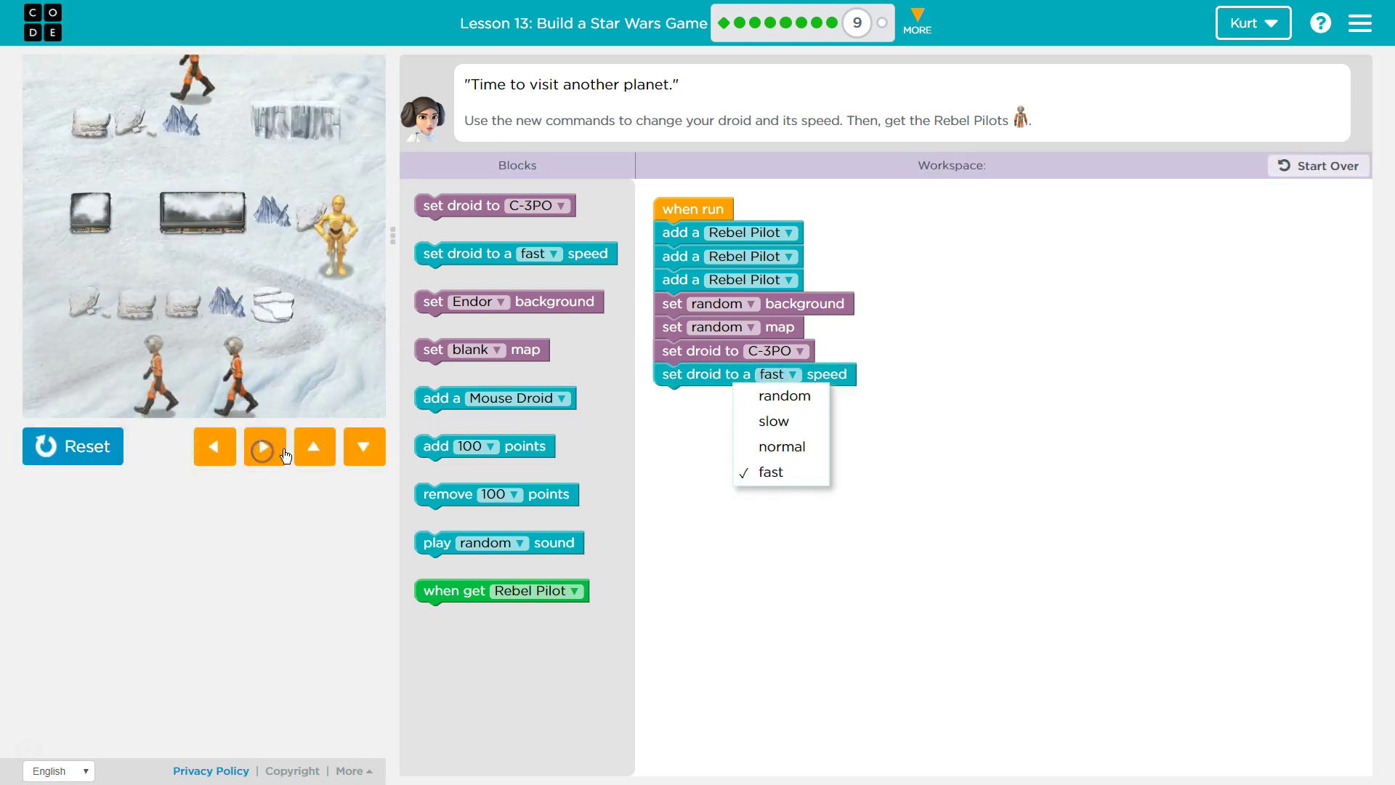
click(214, 446)
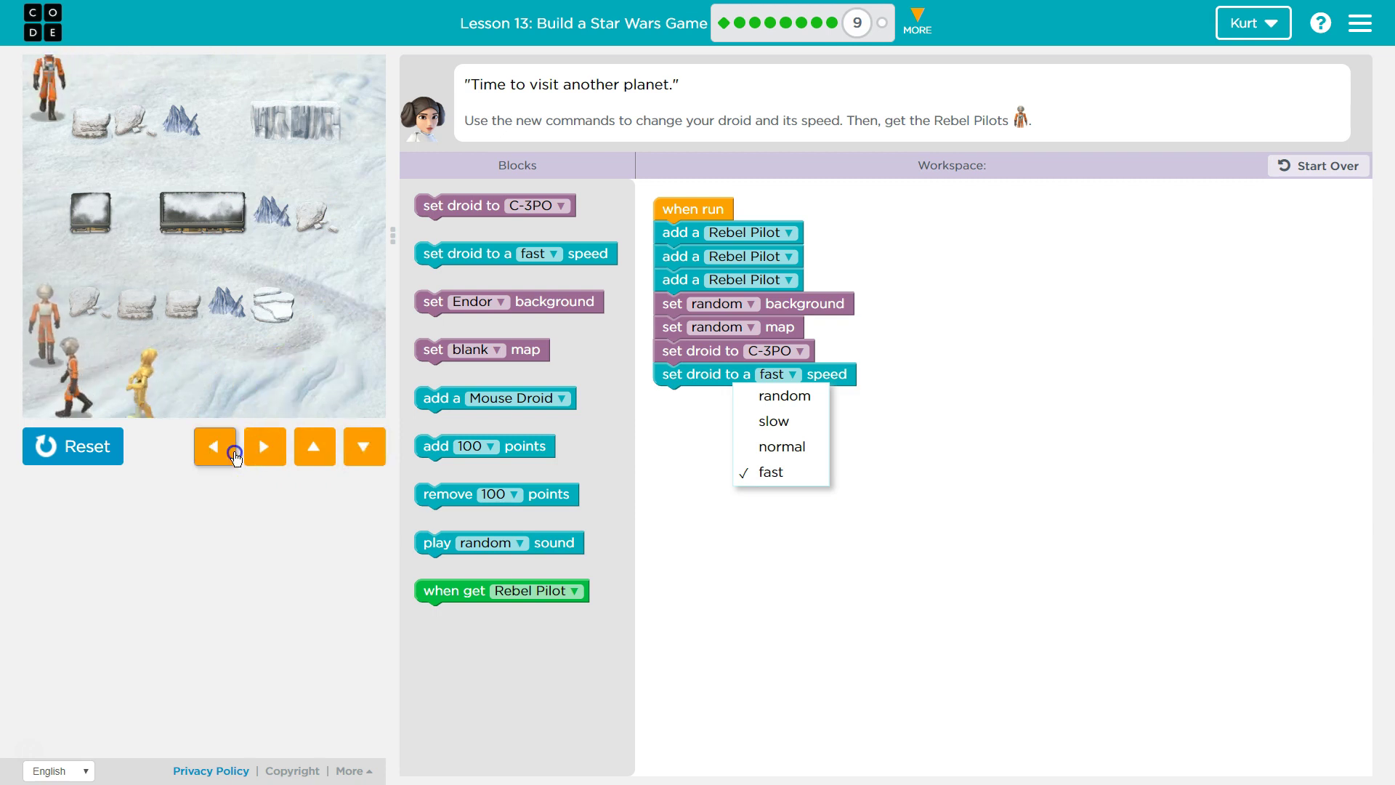
click(313, 445)
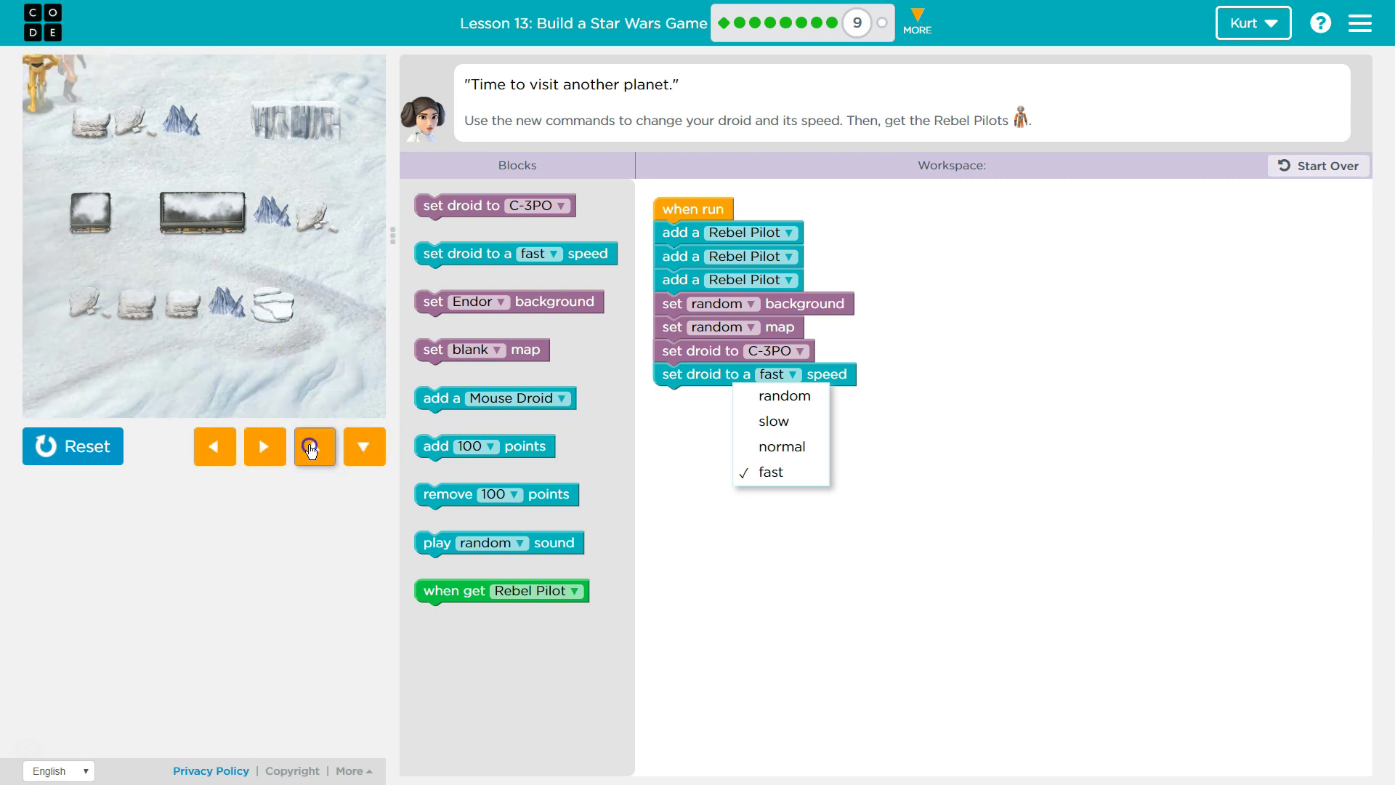